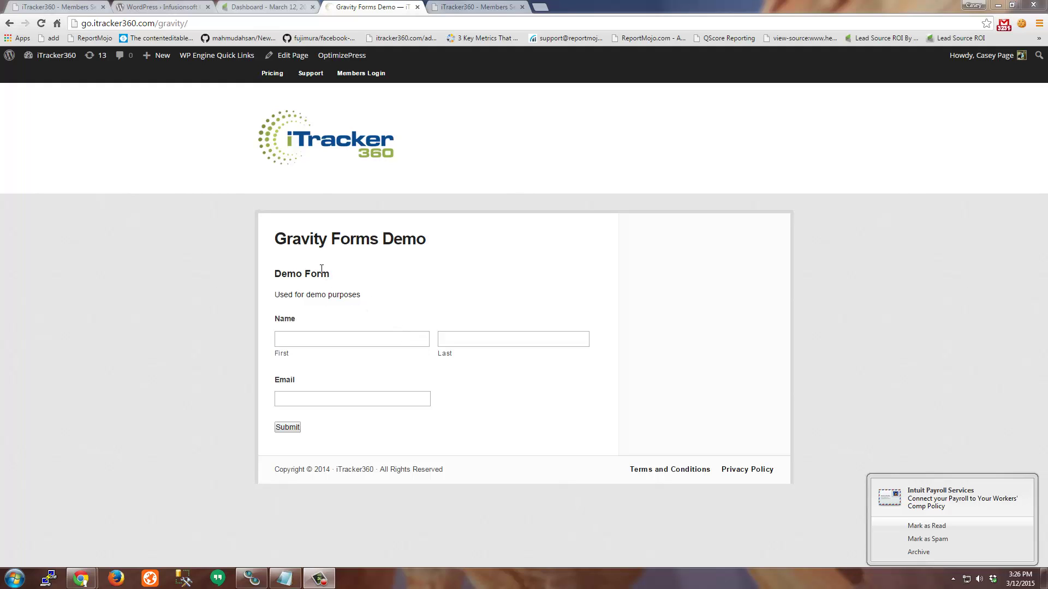
Step: Open the GravityForms Integration Sync page in the iTracker360 members area
{"action": "left_click", "coordinate": [73, 8]}
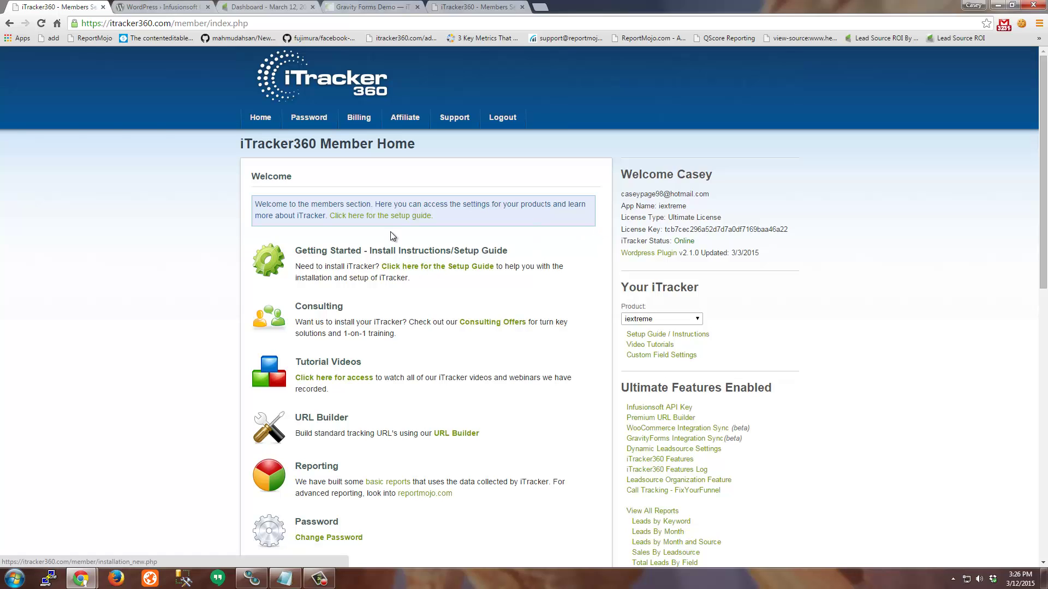
{"action": "left_click", "coordinate": [385, 215]}
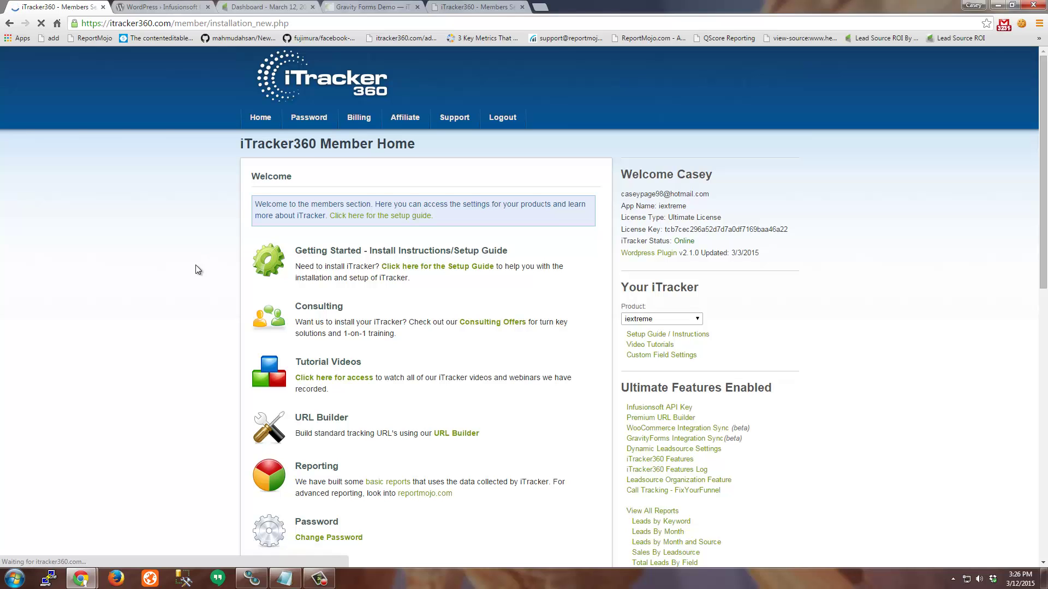
{"action": "scroll", "coordinate": [234, 287], "scroll_direction": "down", "scroll_amount": 2}
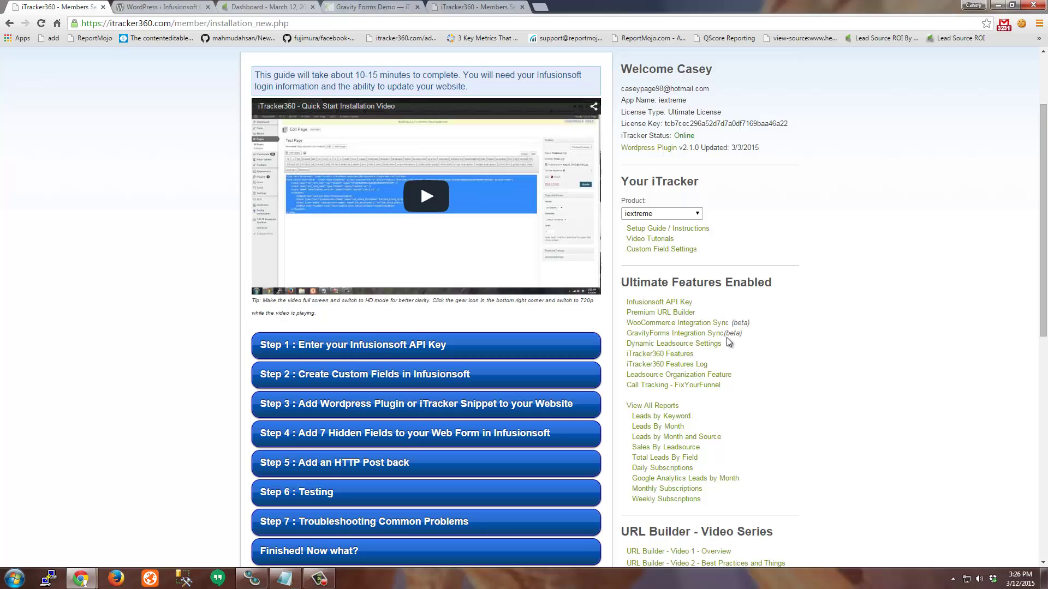
{"action": "left_click", "coordinate": [688, 337]}
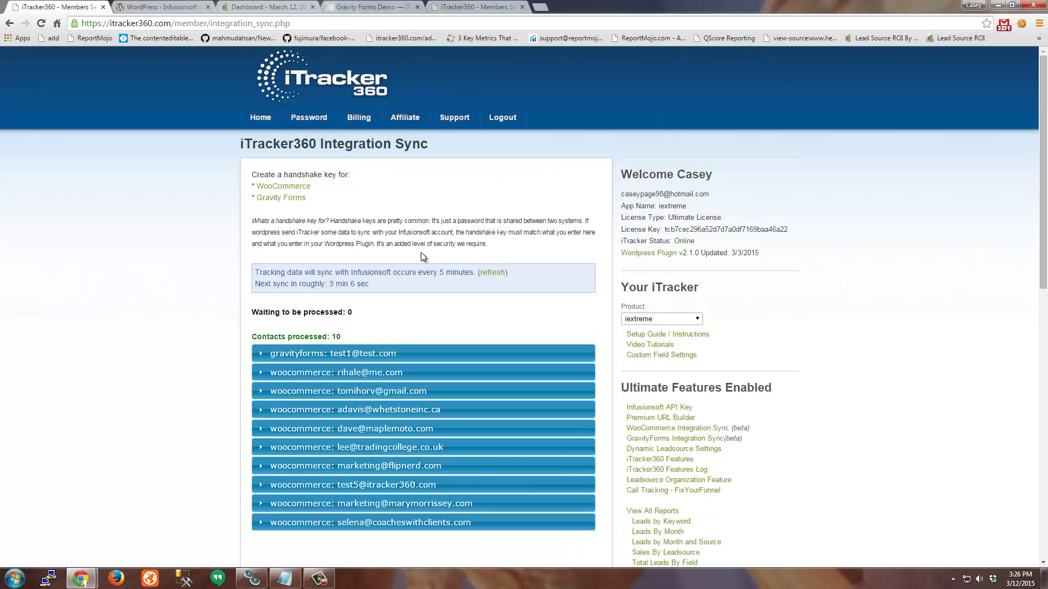
Step: Open the Gravity Forms handshake key form, update the key with its existing value, and close the form
{"action": "left_click_drag", "start_coordinate": [260, 175], "coordinate": [371, 179]}
{"action": "left_click", "coordinate": [374, 188]}
{"action": "left_click", "coordinate": [288, 199]}
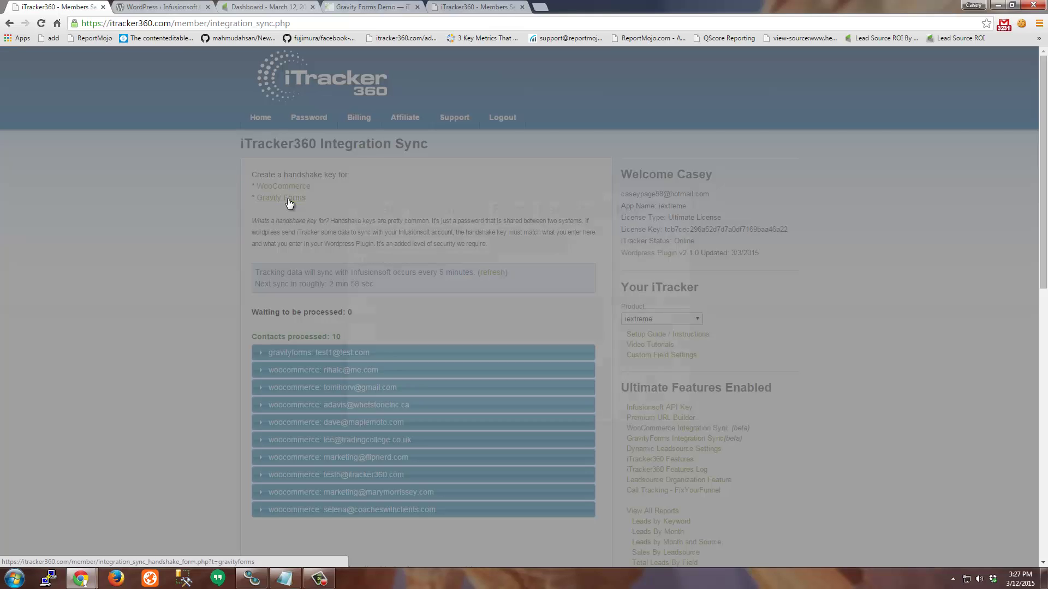
{"action": "double_click", "coordinate": [398, 243]}
{"action": "left_click", "coordinate": [418, 243]}
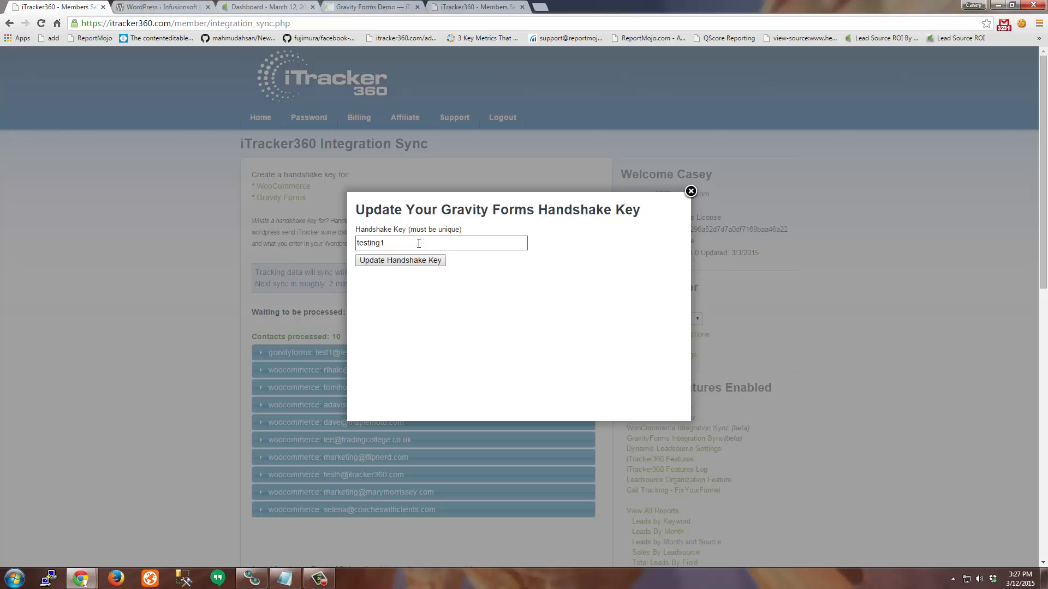
{"action": "left_click", "coordinate": [386, 260]}
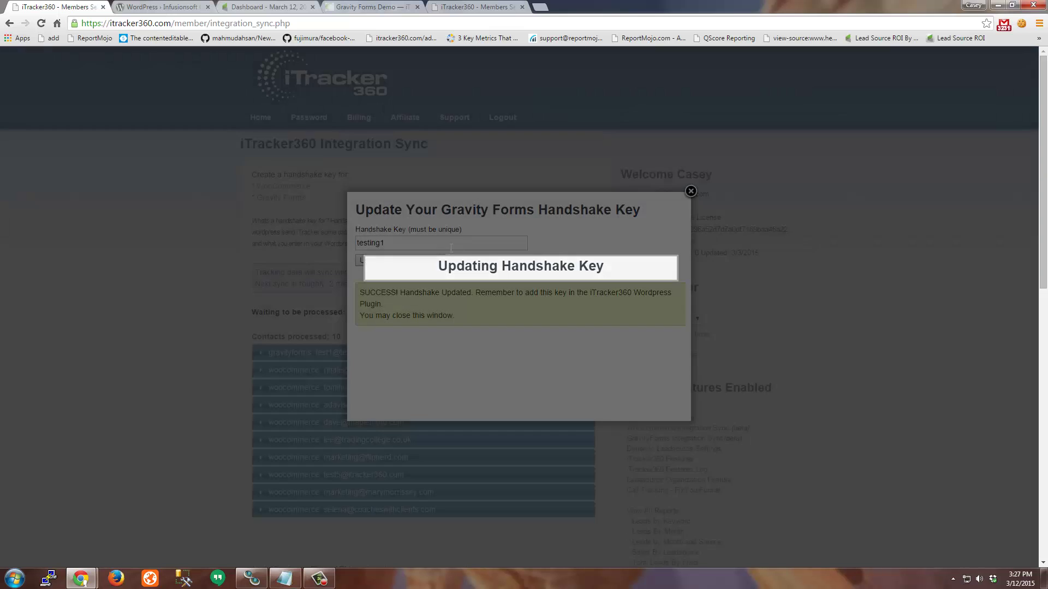
{"action": "left_click", "coordinate": [690, 191]}
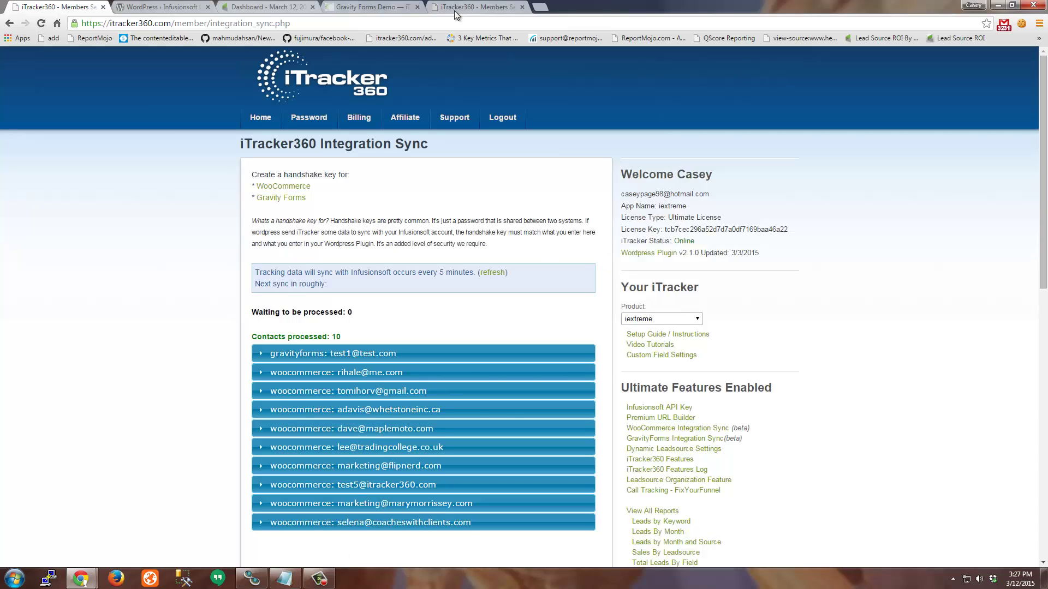
Step: Open the iTracker360 plugin settings in the WordPress dashboard of the Gravity Forms demo site
{"action": "left_click", "coordinate": [454, 11]}
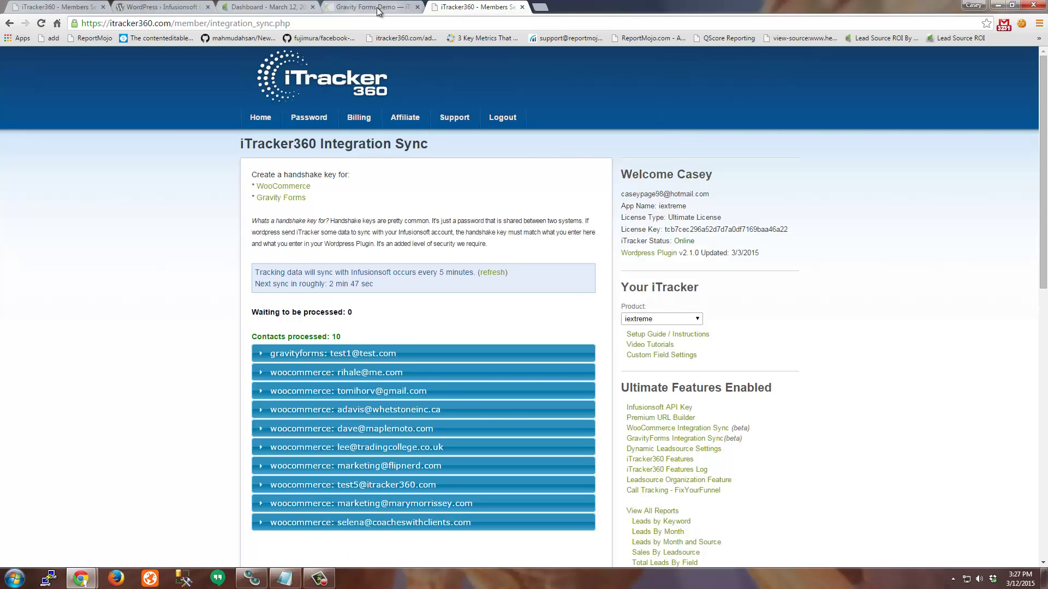
{"action": "left_click", "coordinate": [378, 8]}
{"action": "left_click", "coordinate": [164, 8]}
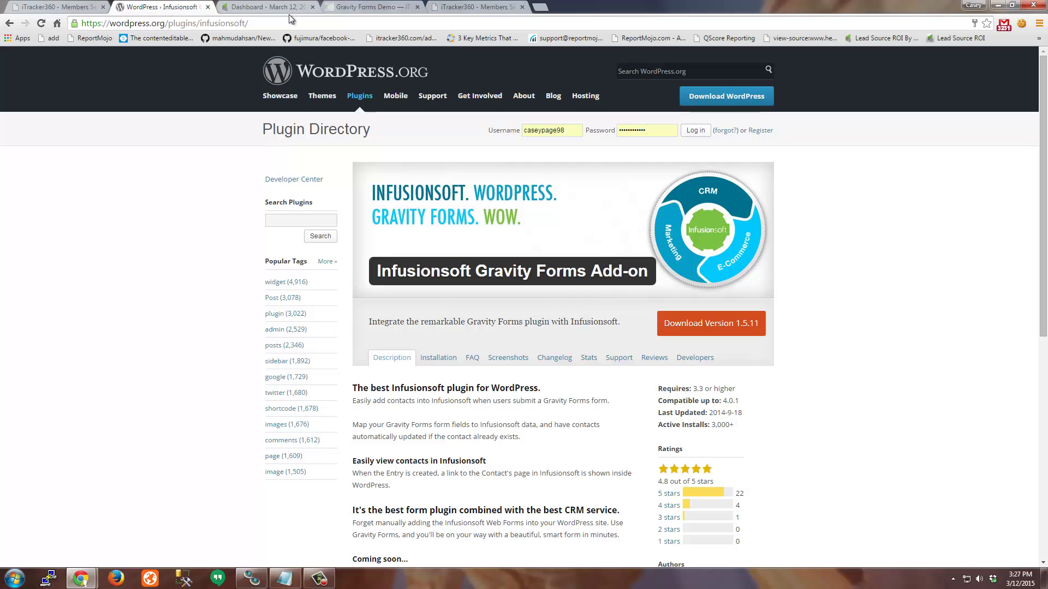
{"action": "left_click", "coordinate": [355, 7]}
{"action": "mouse_move", "coordinate": [52, 55]}
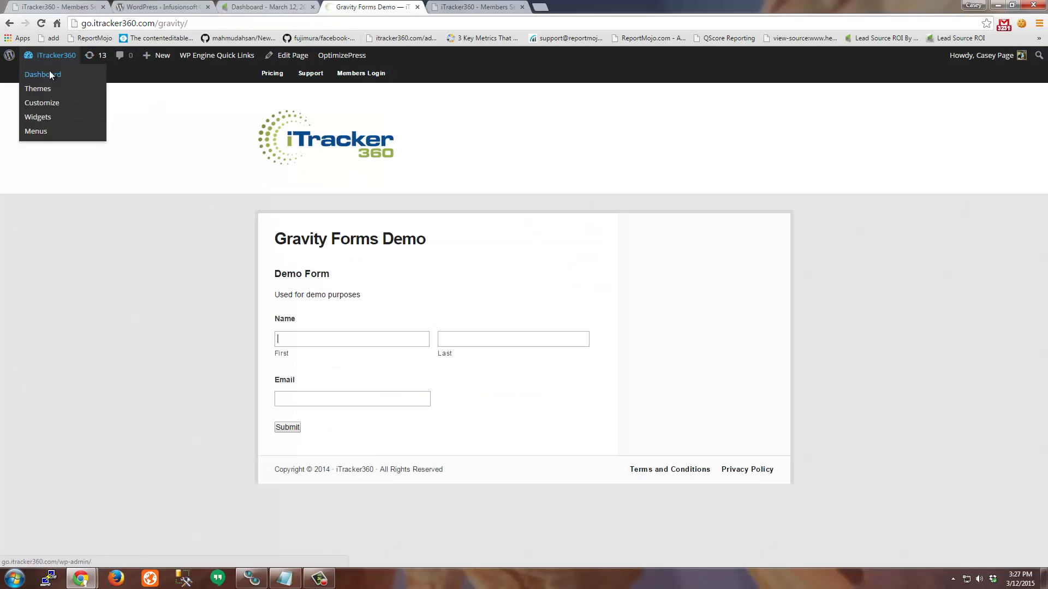
{"action": "left_click", "coordinate": [50, 74]}
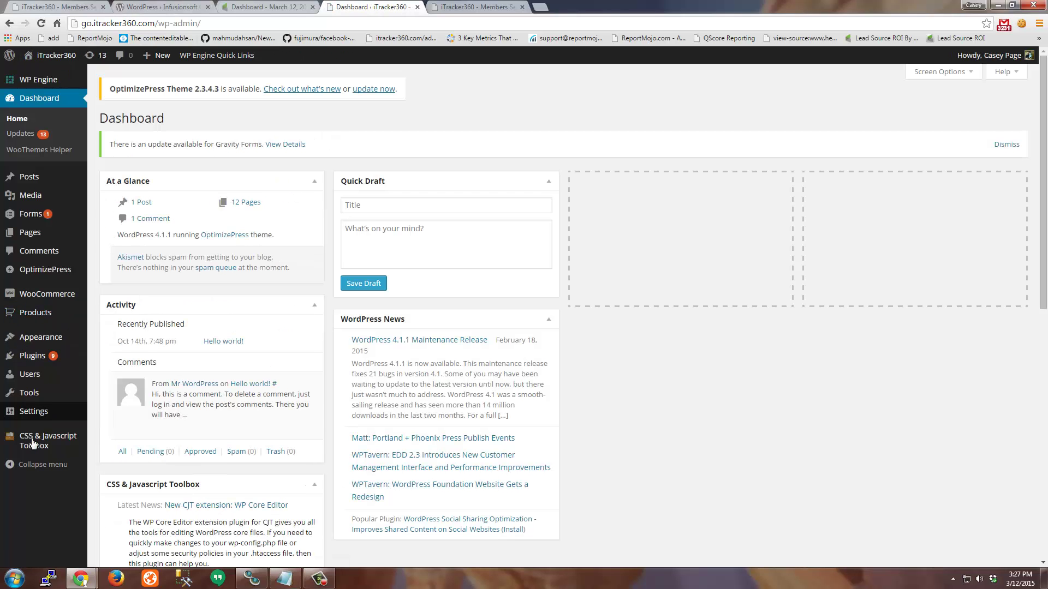
{"action": "mouse_move", "coordinate": [34, 412]}
{"action": "left_click", "coordinate": [120, 516]}
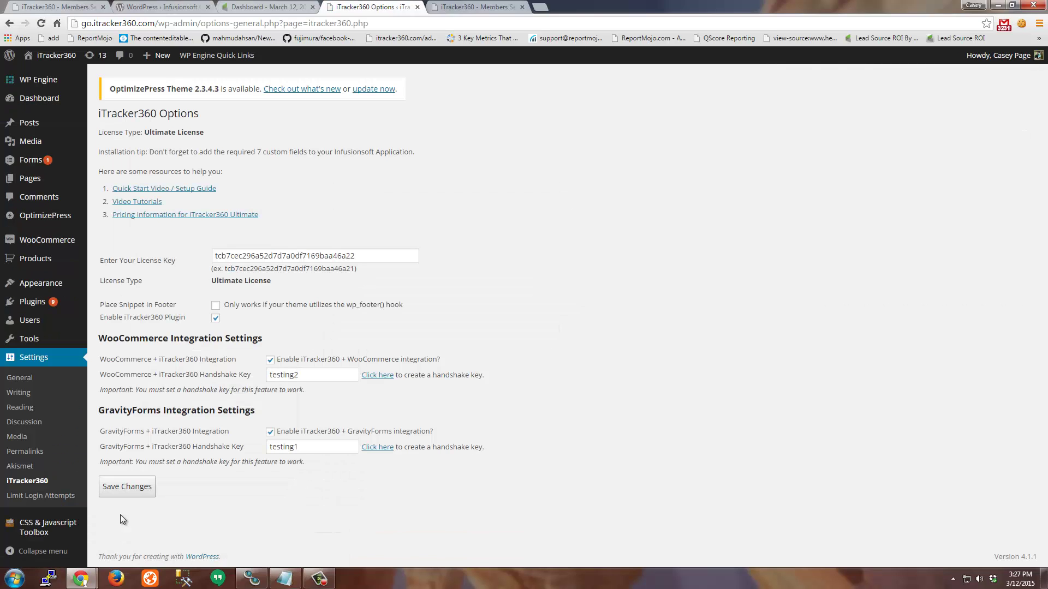
Step: Check the latest WordPress plugin version listed in the iTracker360 members area and return to the plugin options
{"action": "left_click", "coordinate": [459, 7]}
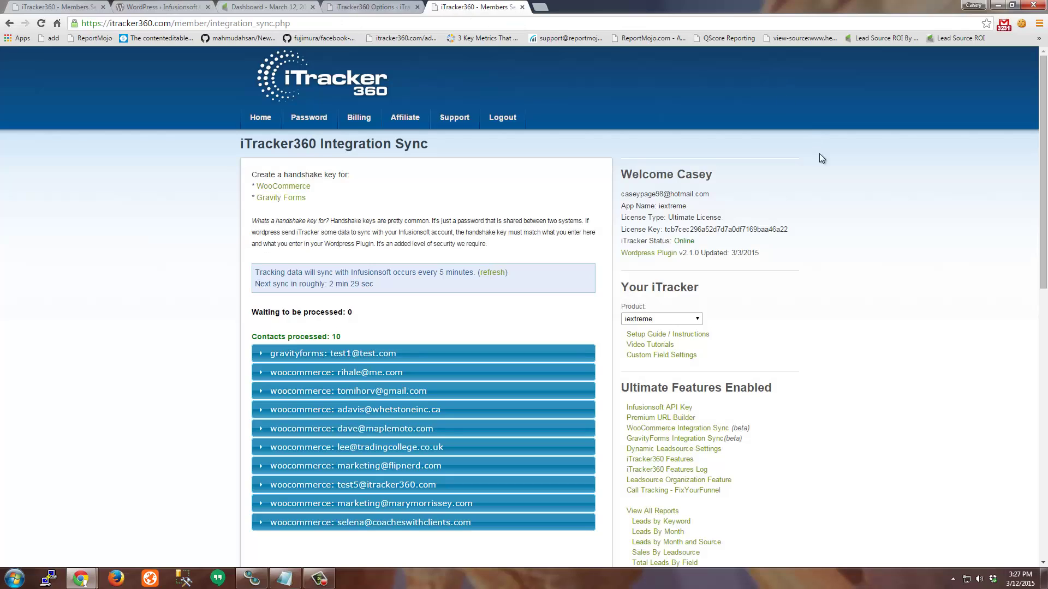
{"action": "left_click_drag", "start_coordinate": [678, 253], "coordinate": [792, 257]}
{"action": "left_click", "coordinate": [698, 253]}
{"action": "left_click", "coordinate": [382, 7]}
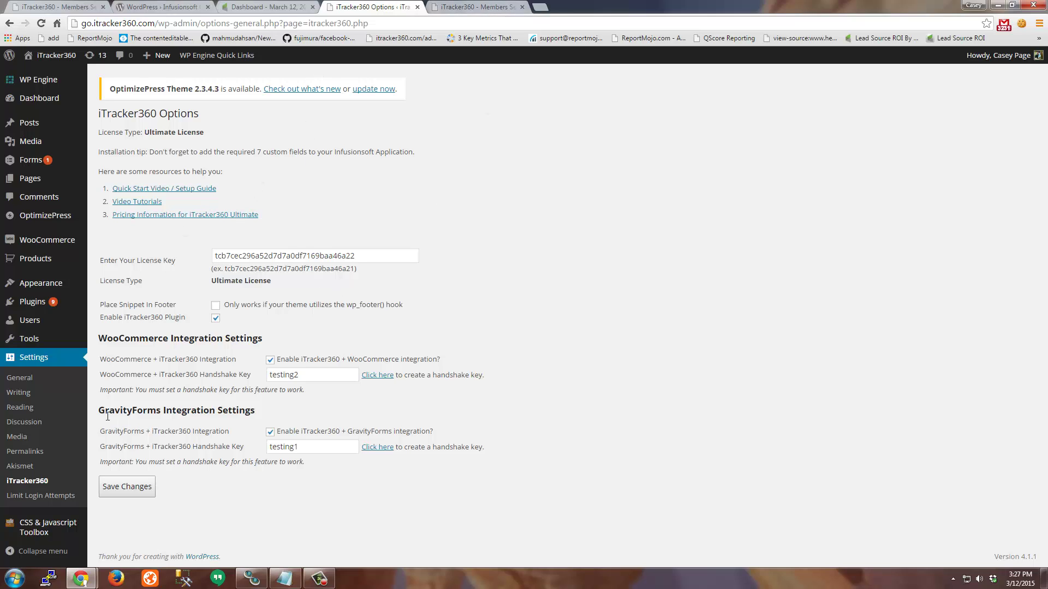
Step: Review the GravityForms Integration Settings, including the enable option and the handshake key
{"action": "left_click_drag", "start_coordinate": [104, 415], "coordinate": [249, 424]}
{"action": "left_click", "coordinate": [158, 422]}
{"action": "left_click_drag", "start_coordinate": [99, 413], "coordinate": [317, 483]}
{"action": "left_click", "coordinate": [318, 483]}
{"action": "left_click_drag", "start_coordinate": [302, 448], "coordinate": [249, 450]}
{"action": "left_click", "coordinate": [323, 492]}
Step: Load the Gravity Forms demo page at go.itracker360.com/gravity/
{"action": "left_click", "coordinate": [172, 25]}
{"action": "left_click_drag", "start_coordinate": [158, 24], "coordinate": [586, 24]}
{"action": "type", "text": "gra"}
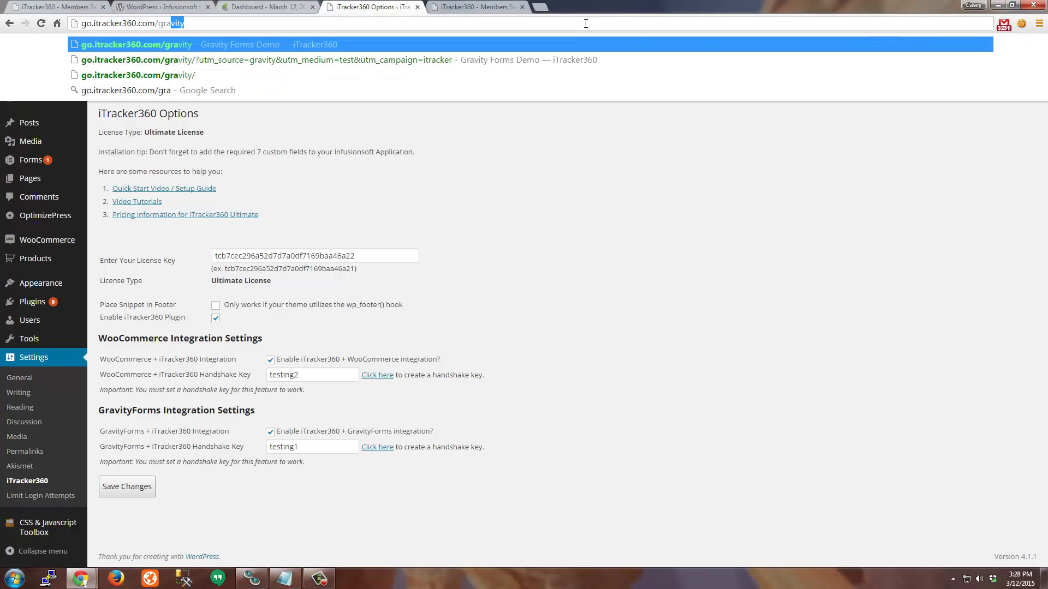
{"action": "type", "text": "vity/"}
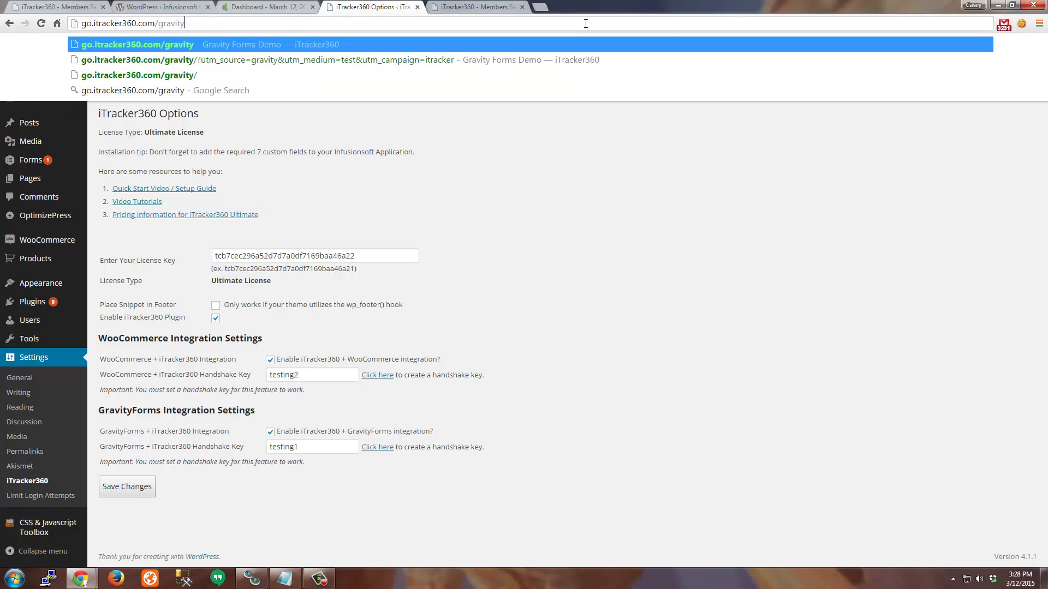
{"action": "key", "text": "Return"}
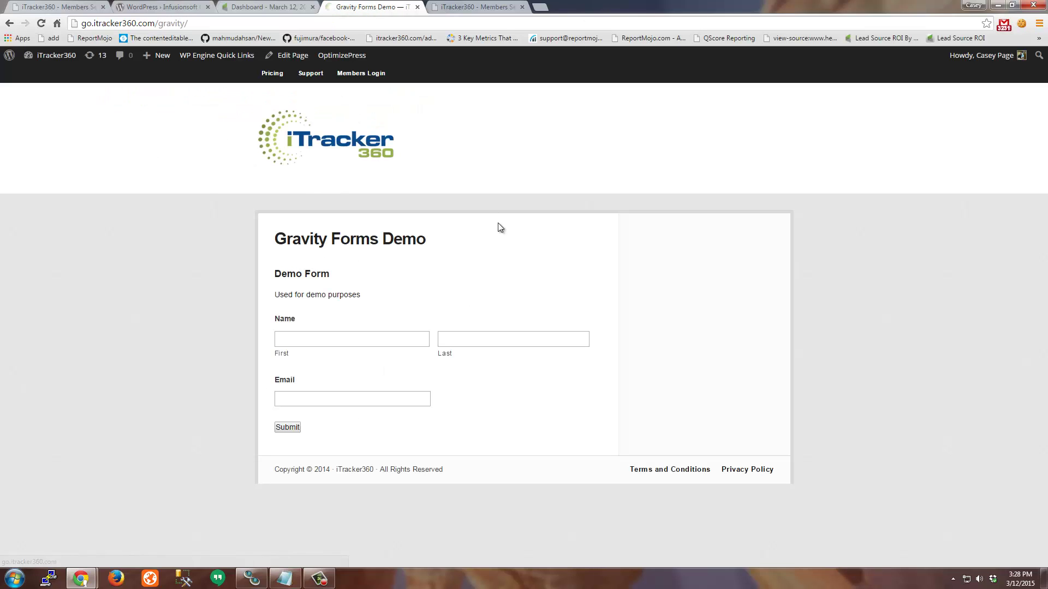
Step: Inspect the demo form's HTML to examine its hidden tracking inputs, and close the inspector
{"action": "right_click", "coordinate": [335, 343]}
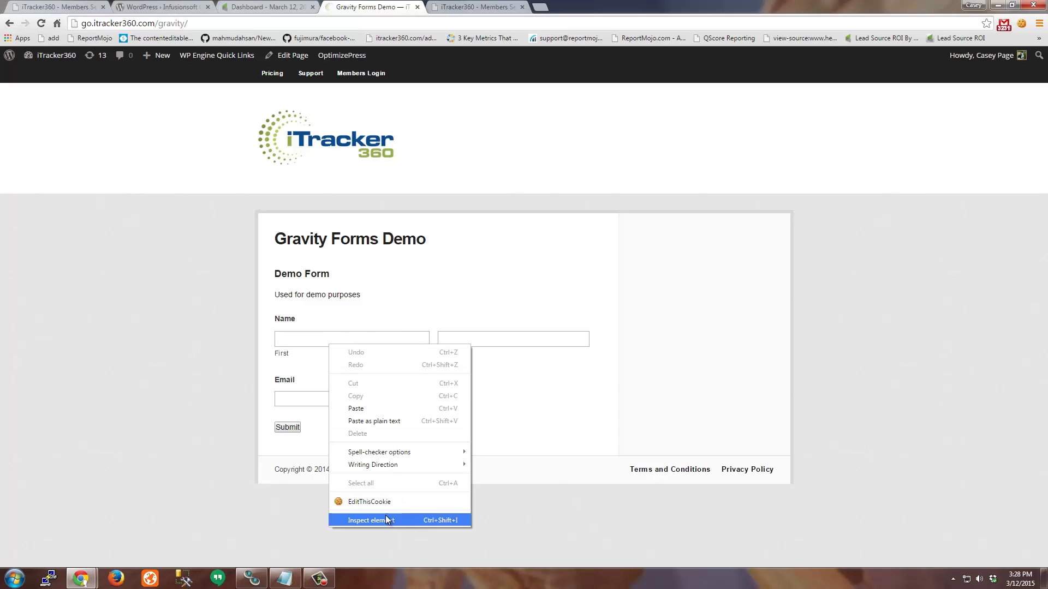
{"action": "left_click", "coordinate": [385, 515]}
{"action": "scroll", "coordinate": [280, 473], "scroll_direction": "down", "scroll_amount": 5}
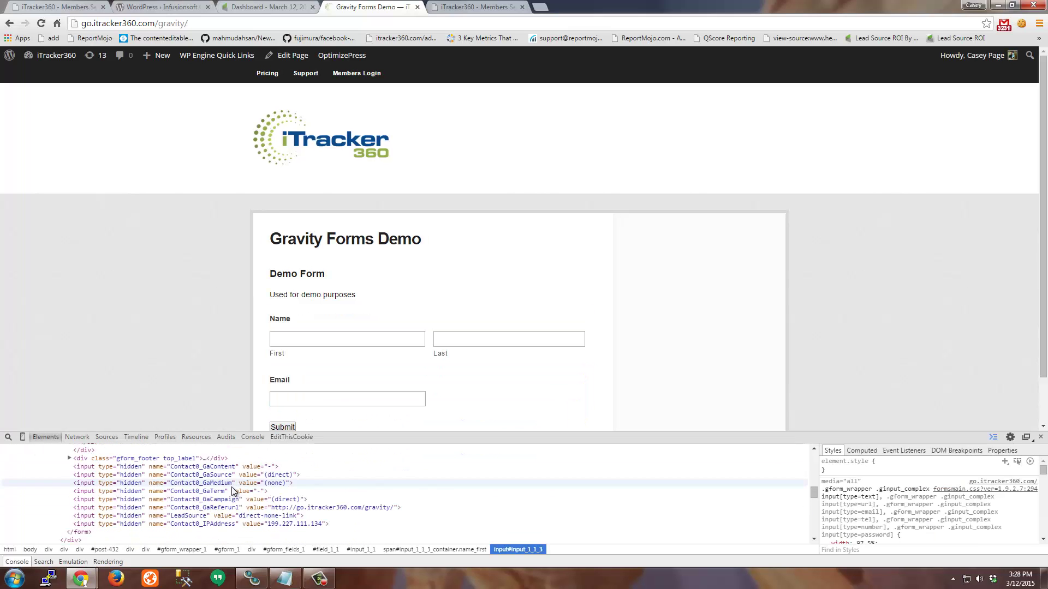
{"action": "left_click", "coordinate": [198, 467]}
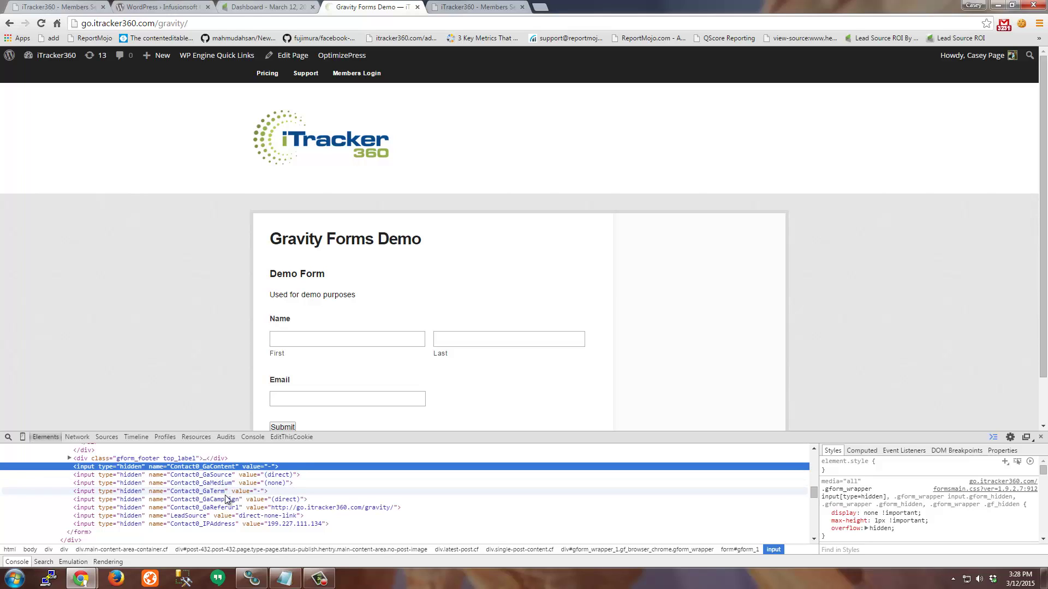
{"action": "left_click", "coordinate": [1040, 437]}
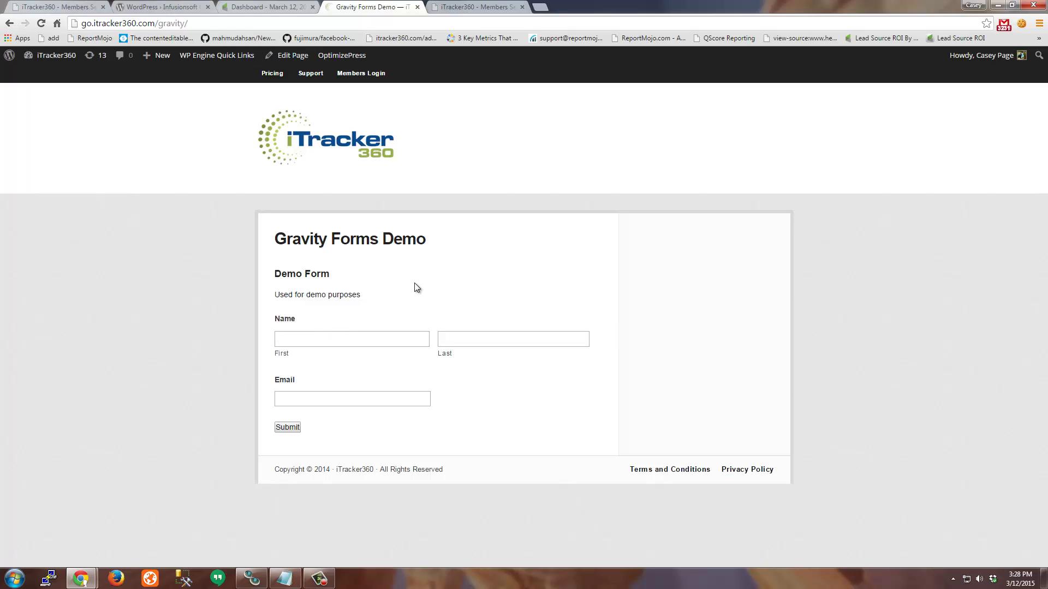
Step: Reload the demo page with the parameters ?utm_source=gravity&utm_medium=test&utm_campaign=itracker
{"action": "left_click_drag", "start_coordinate": [184, 23], "coordinate": [220, 24]}
{"action": "type", "text": "/?"}
{"action": "key", "text": "Down"}
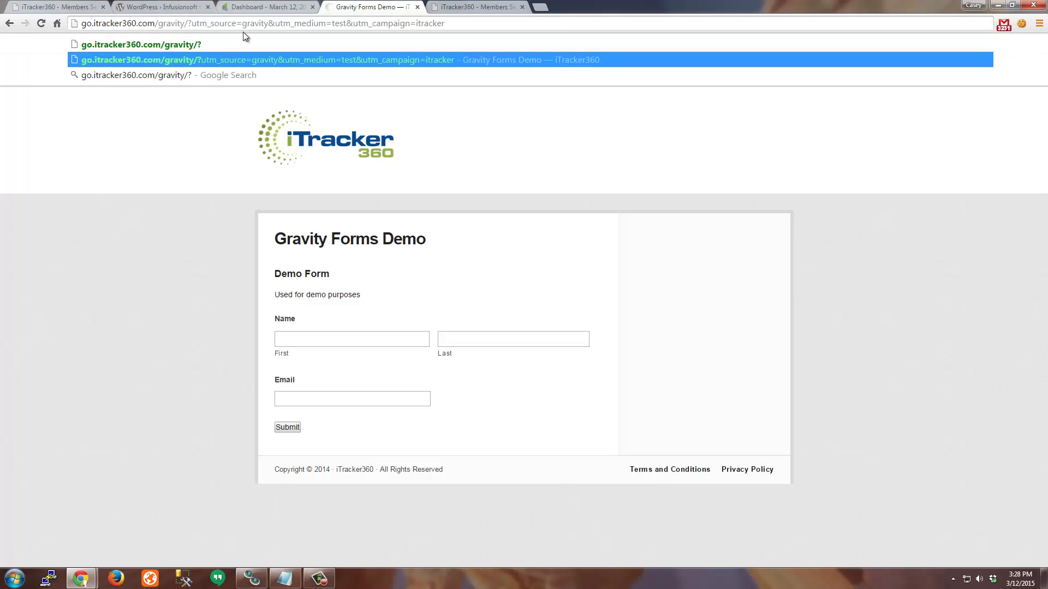
{"action": "double_click", "coordinate": [256, 23]}
{"action": "left_click", "coordinate": [336, 23]}
{"action": "key", "text": "Return"}
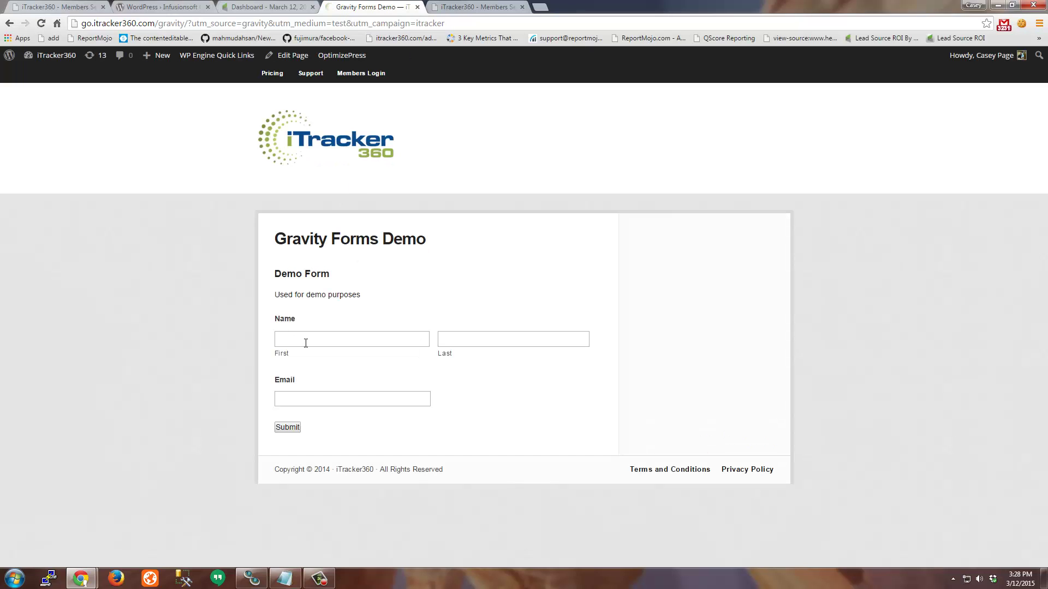
Step: Fill in the demo form with first name test, last name test and the test contact's e-mail, and submit it
{"action": "left_click", "coordinate": [322, 339]}
{"action": "type", "text": "test2@test.com"}
{"action": "key", "text": "ctrl+a"}
{"action": "key", "text": "ctrl+x"}
{"action": "type", "text": "tes"}
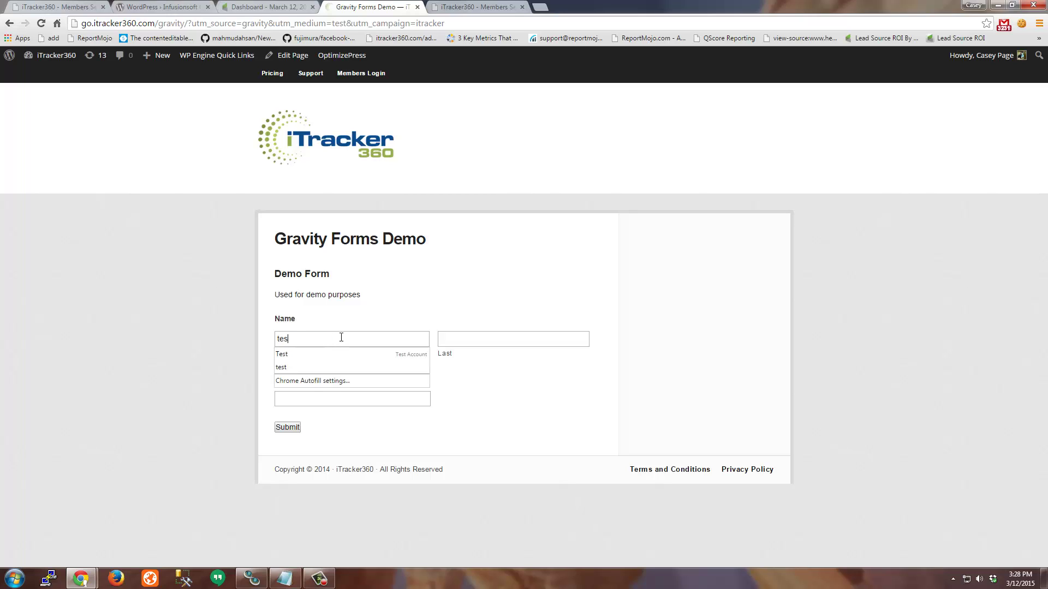
{"action": "type", "text": "t"}
{"action": "key", "text": "Tab"}
{"action": "type", "text": "test"}
{"action": "key", "text": "Tab"}
{"action": "key", "text": "ctrl+v"}
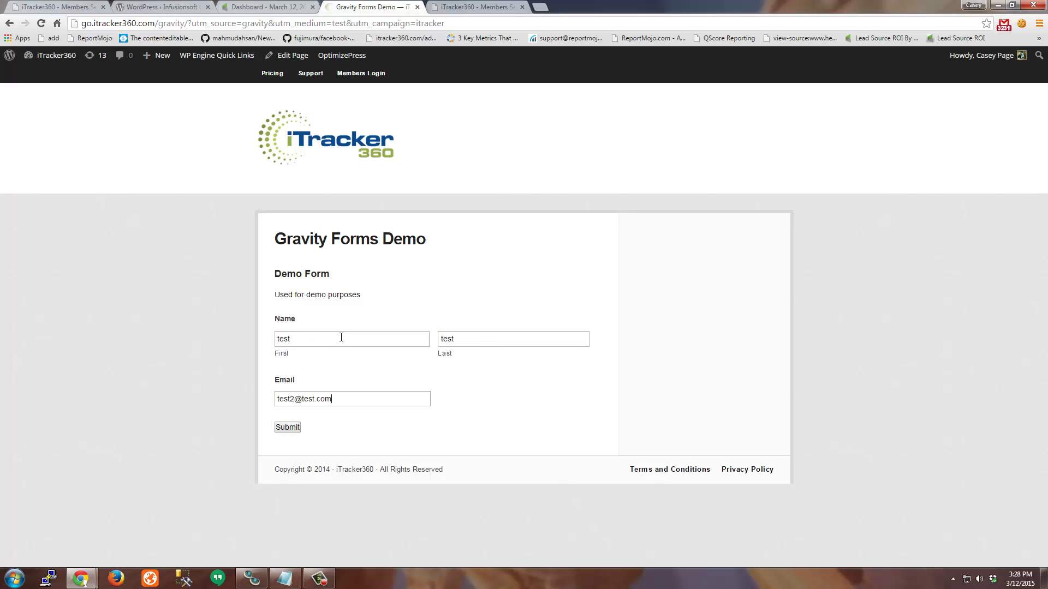
{"action": "key", "text": "ctrl+a"}
{"action": "left_click", "coordinate": [288, 427]}
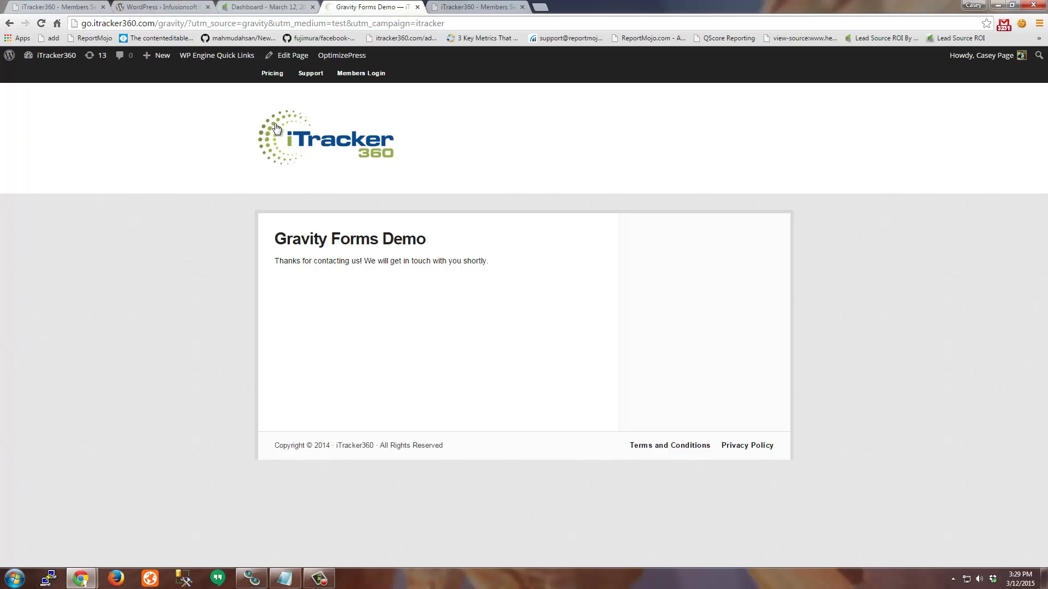
Step: Reload the Integration Sync page in the members area and expand the Gravity Forms entry waiting to be processed
{"action": "left_click", "coordinate": [70, 8]}
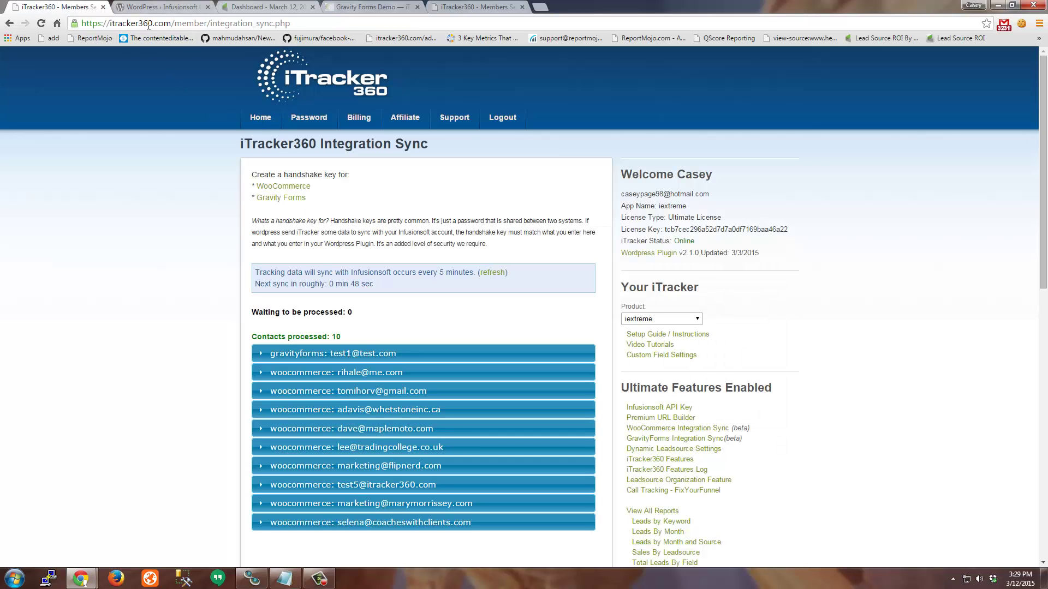
{"action": "left_click", "coordinate": [689, 440]}
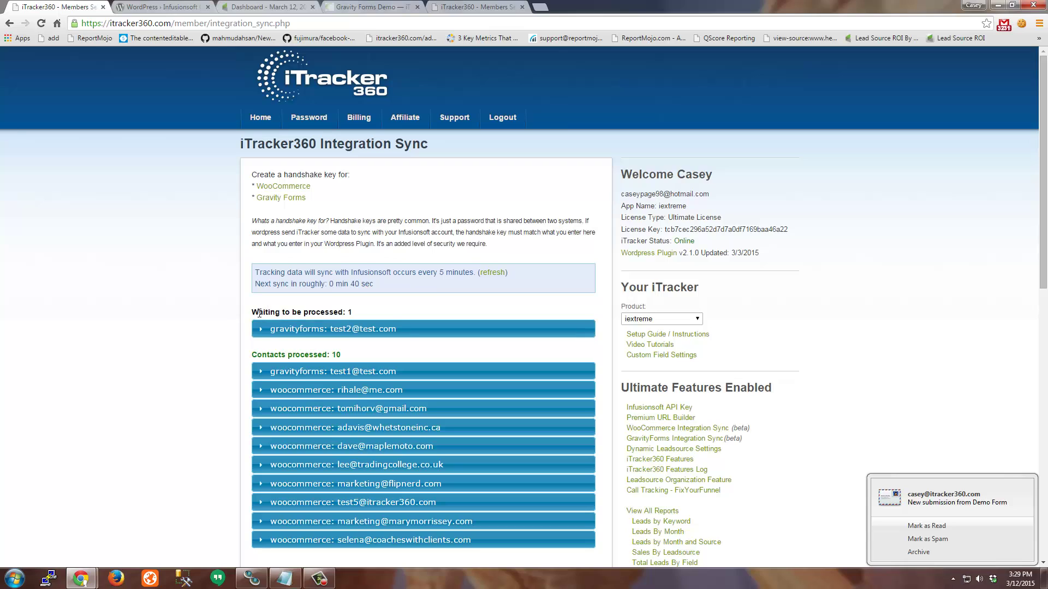
{"action": "left_click_drag", "start_coordinate": [259, 314], "coordinate": [390, 313]}
{"action": "left_click", "coordinate": [356, 312]}
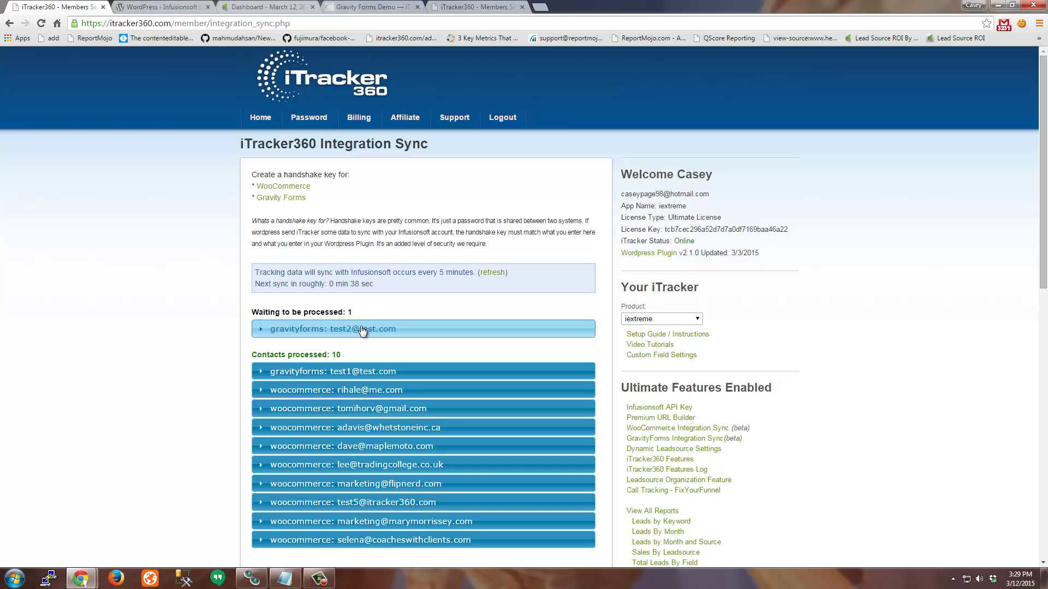
{"action": "left_click", "coordinate": [363, 329]}
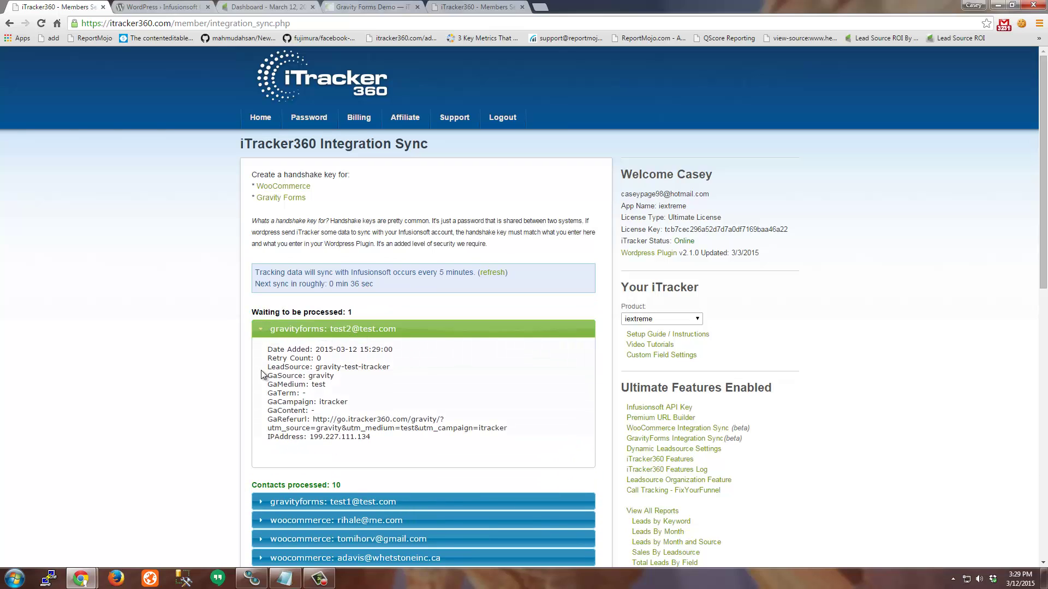
Step: Examine the pending entry's lead source, Google Analytics values and referral URL
{"action": "left_click_drag", "start_coordinate": [278, 376], "coordinate": [336, 402]}
{"action": "left_click_drag", "start_coordinate": [315, 367], "coordinate": [418, 366]}
{"action": "left_click_drag", "start_coordinate": [281, 419], "coordinate": [477, 424]}
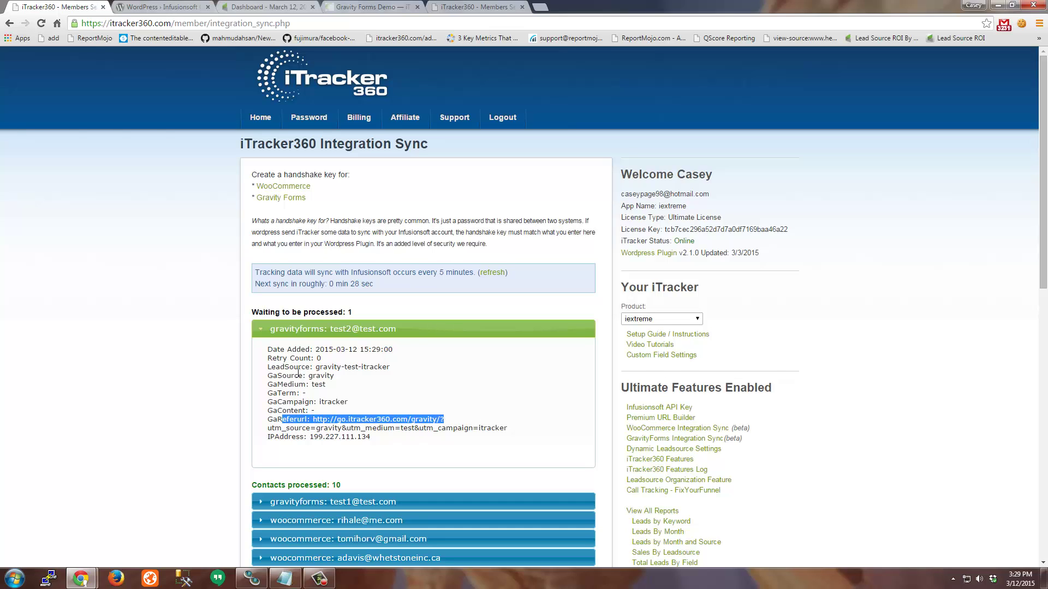
{"action": "left_click", "coordinate": [235, 373]}
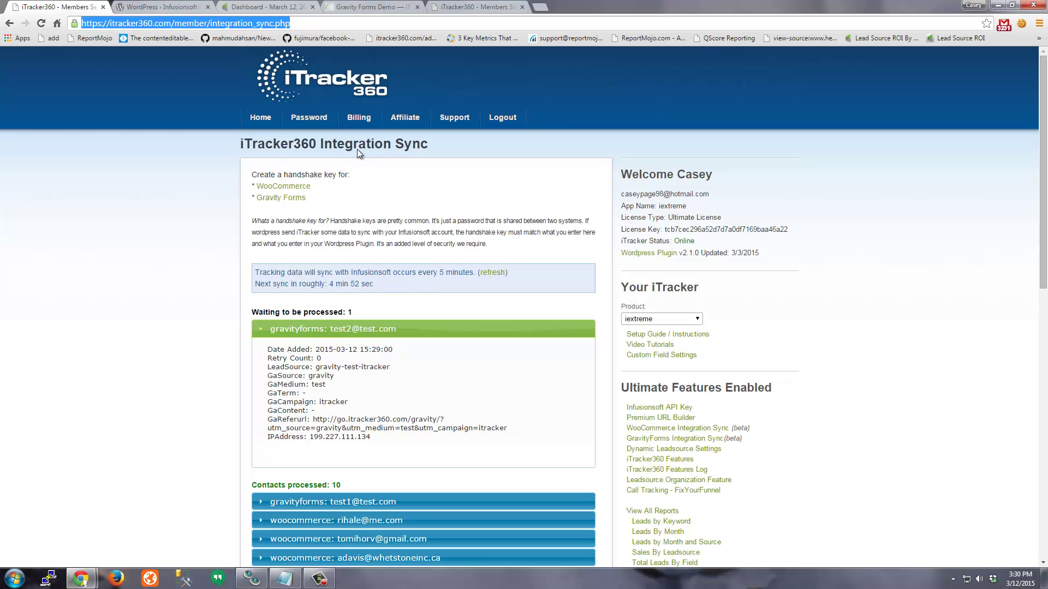
Step: Refresh the sync list and expand the new Gravity Forms contact under the processed contacts
{"action": "left_click", "coordinate": [491, 272]}
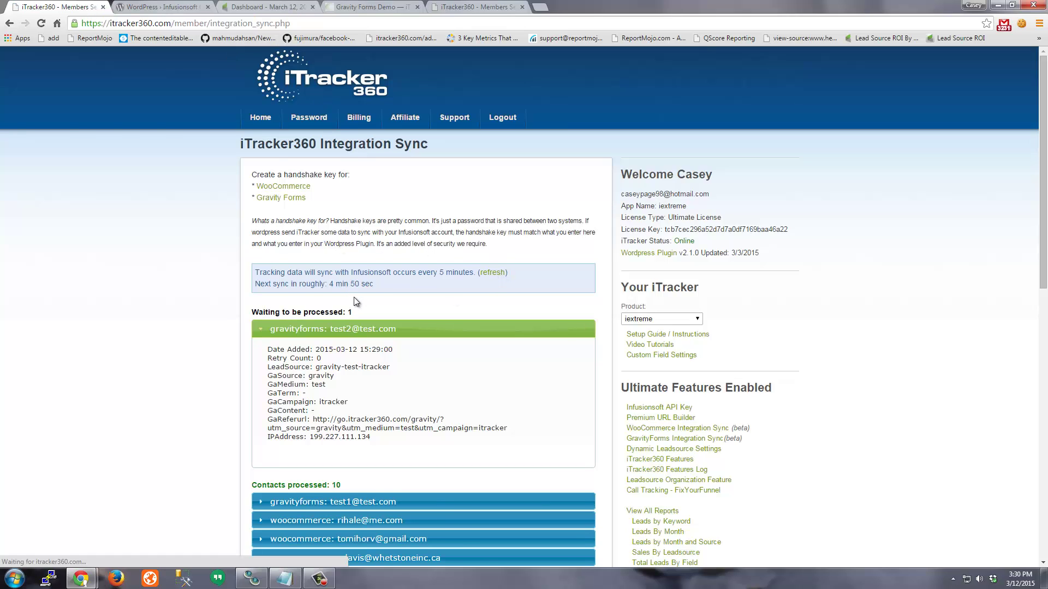
{"action": "left_click_drag", "start_coordinate": [291, 312], "coordinate": [399, 321]}
{"action": "left_click", "coordinate": [342, 349]}
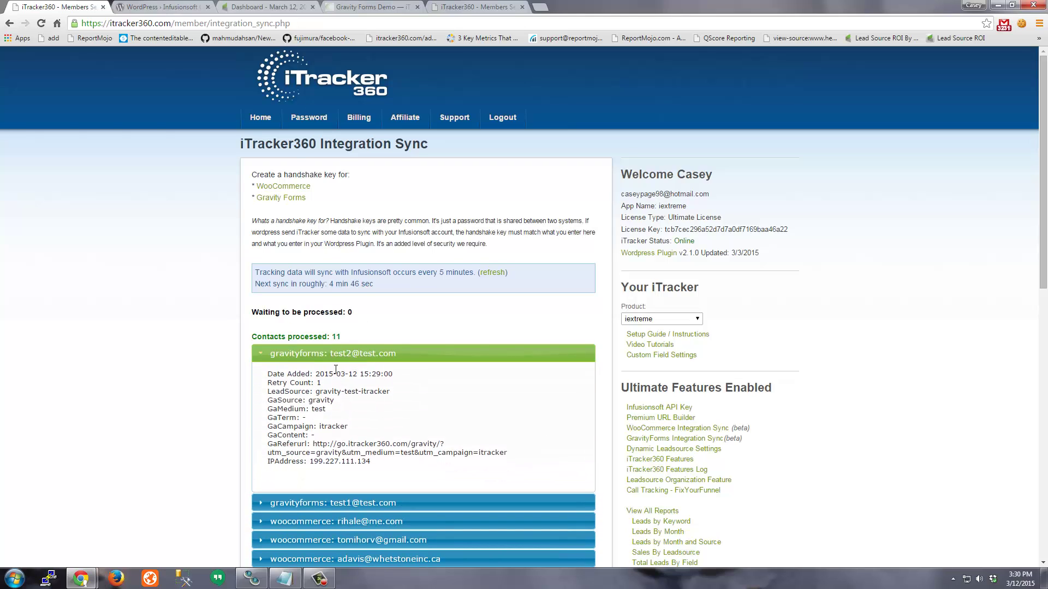
Step: Copy the newest processed Gravity Forms contact's e-mail, search for it in Infusionsoft, and open the matching contact record
{"action": "left_click_drag", "start_coordinate": [397, 354], "coordinate": [327, 354]}
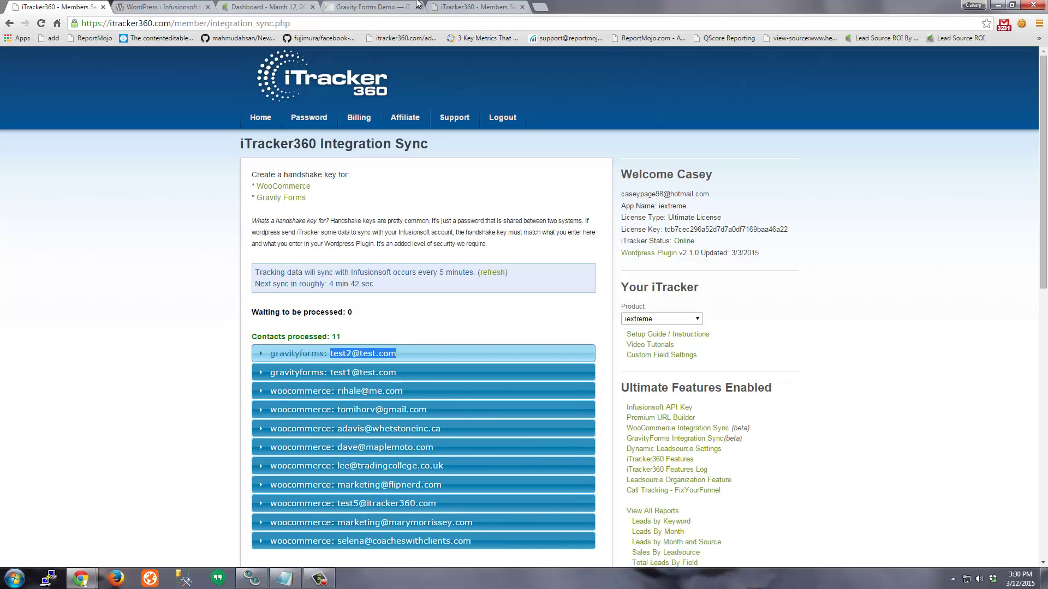
{"action": "left_click", "coordinate": [273, 8]}
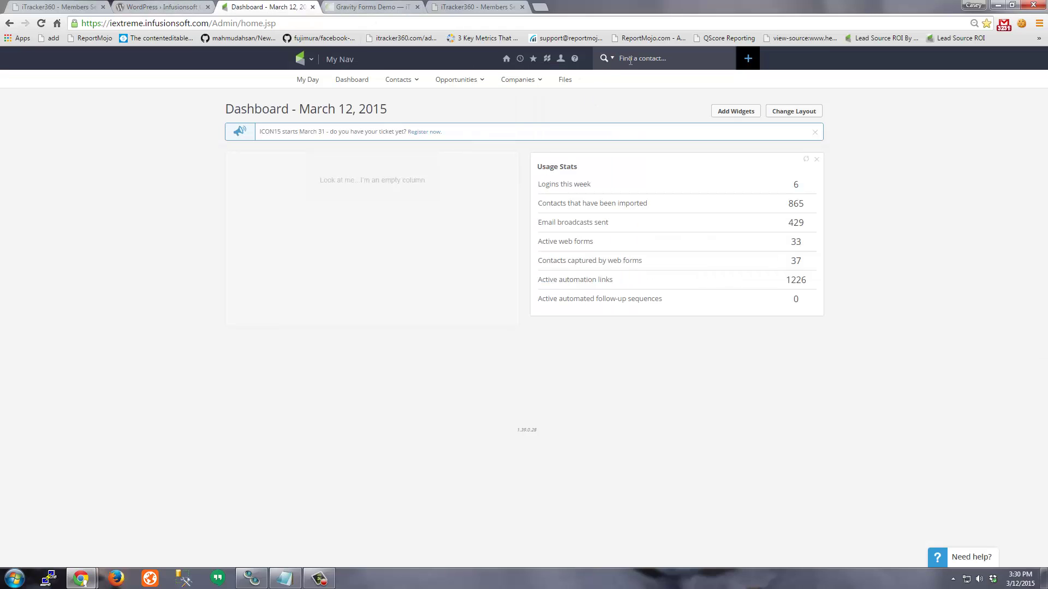
{"action": "key", "text": "ctrl+v"}
{"action": "key", "text": "Return"}
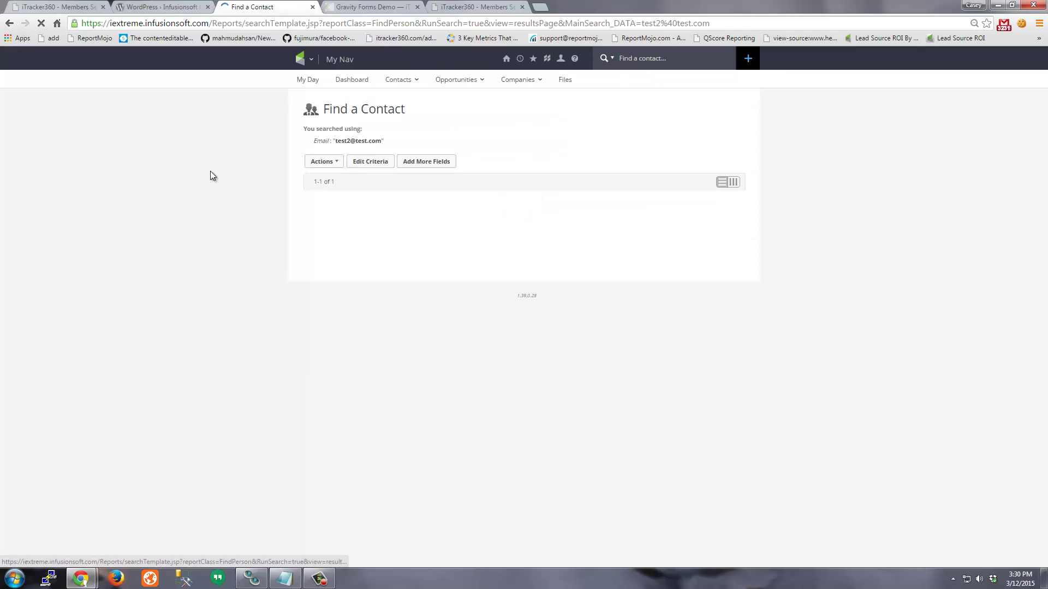
{"action": "left_click", "coordinate": [349, 211]}
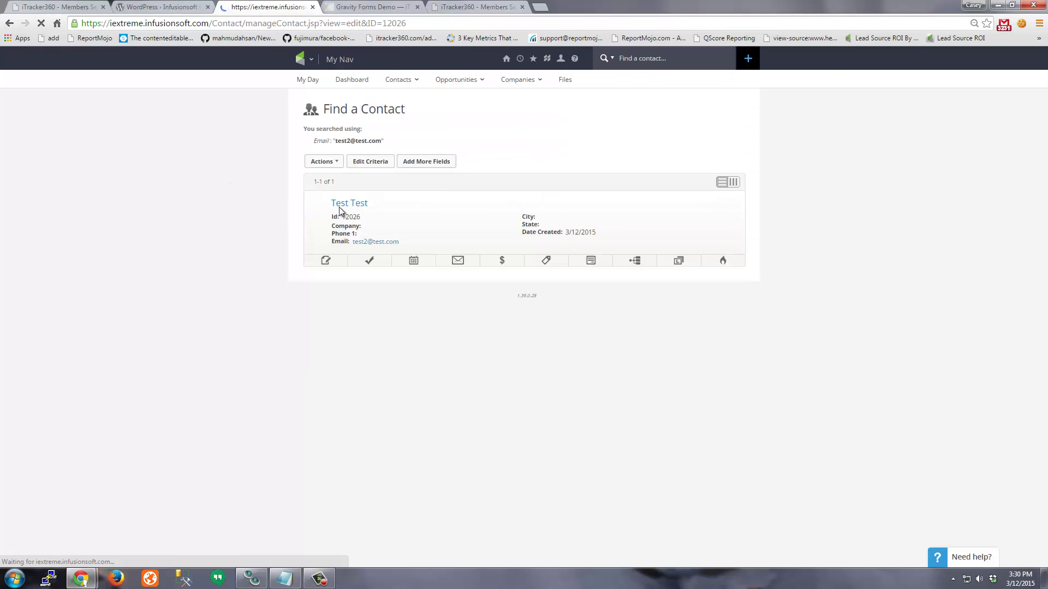
Step: Check the contact's lead source, iTracker tracking fields and address details, and return to the iTracker360 Integration Sync page
{"action": "triple_click", "coordinate": [285, 295]}
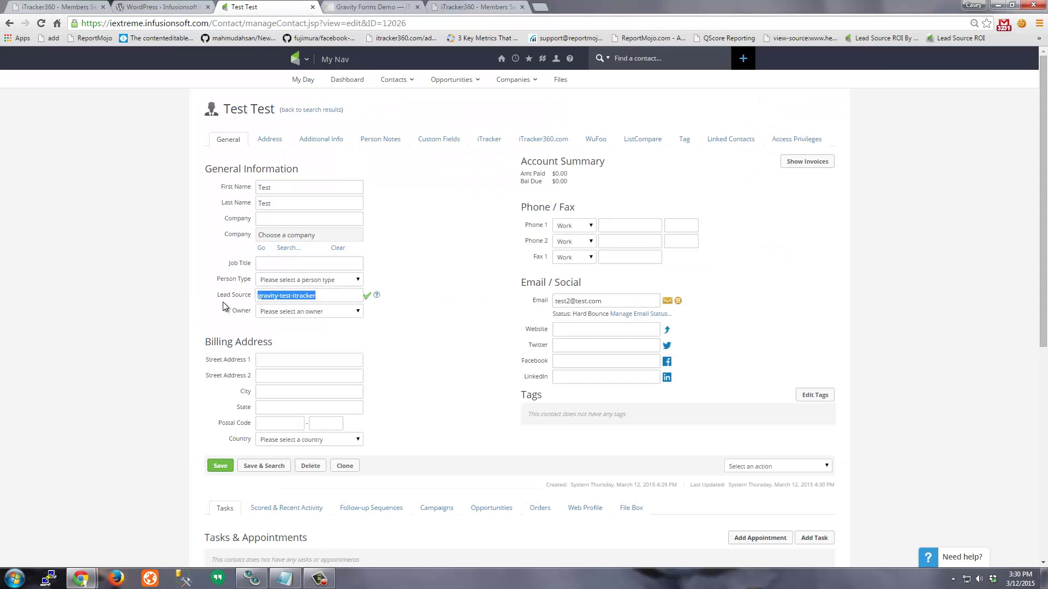
{"action": "left_click", "coordinate": [481, 141]}
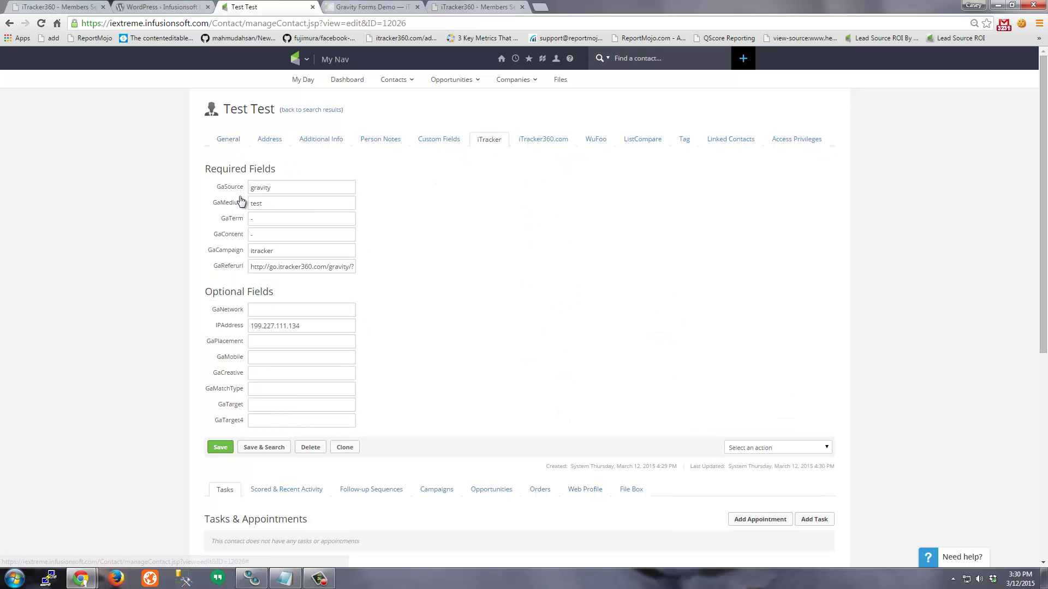
{"action": "left_click", "coordinate": [270, 140]}
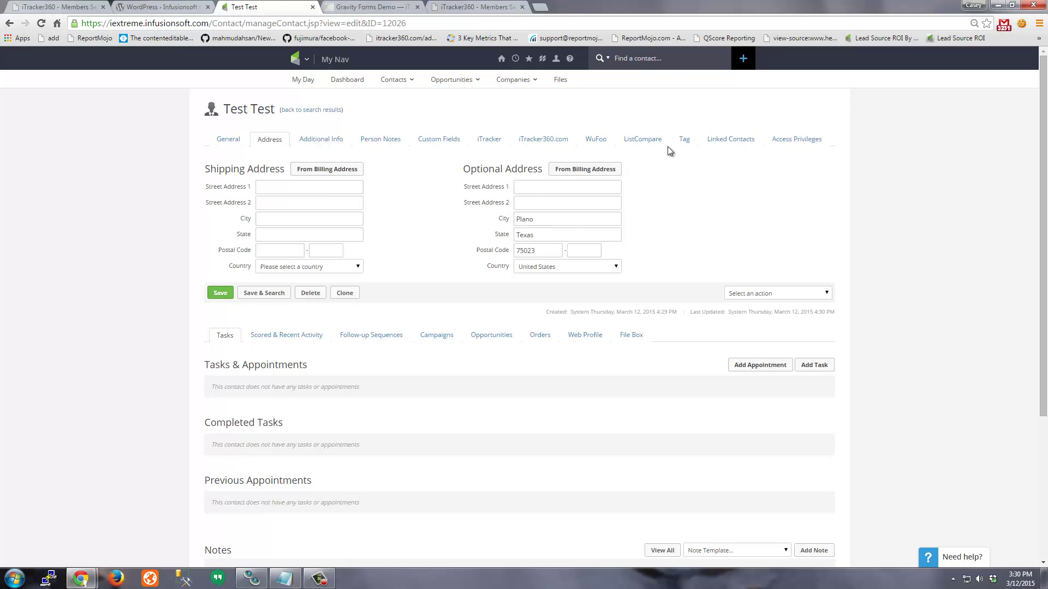
{"action": "left_click", "coordinate": [231, 141]}
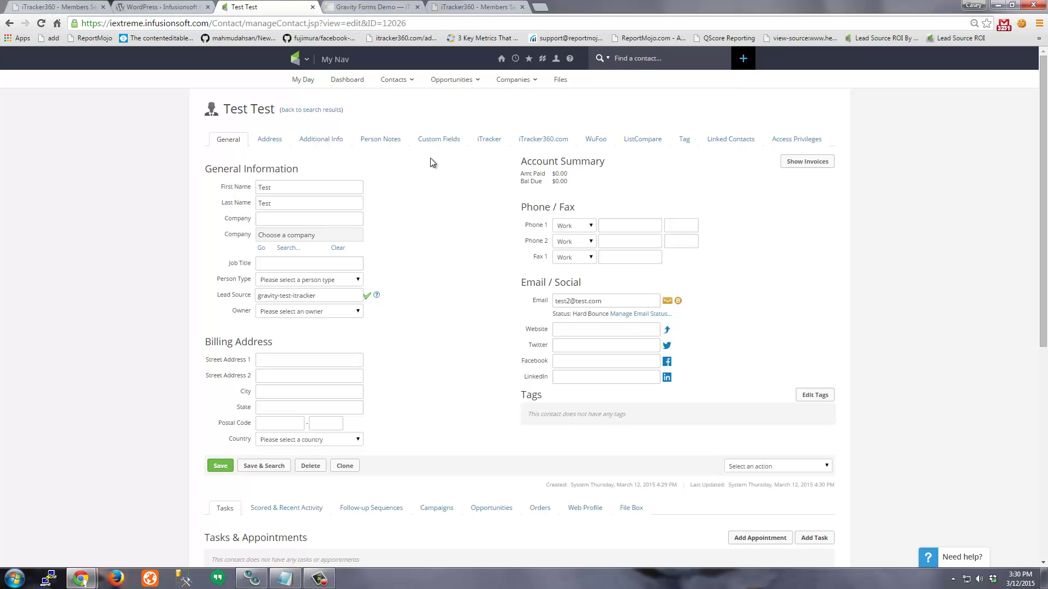
{"action": "left_click", "coordinate": [69, 7]}
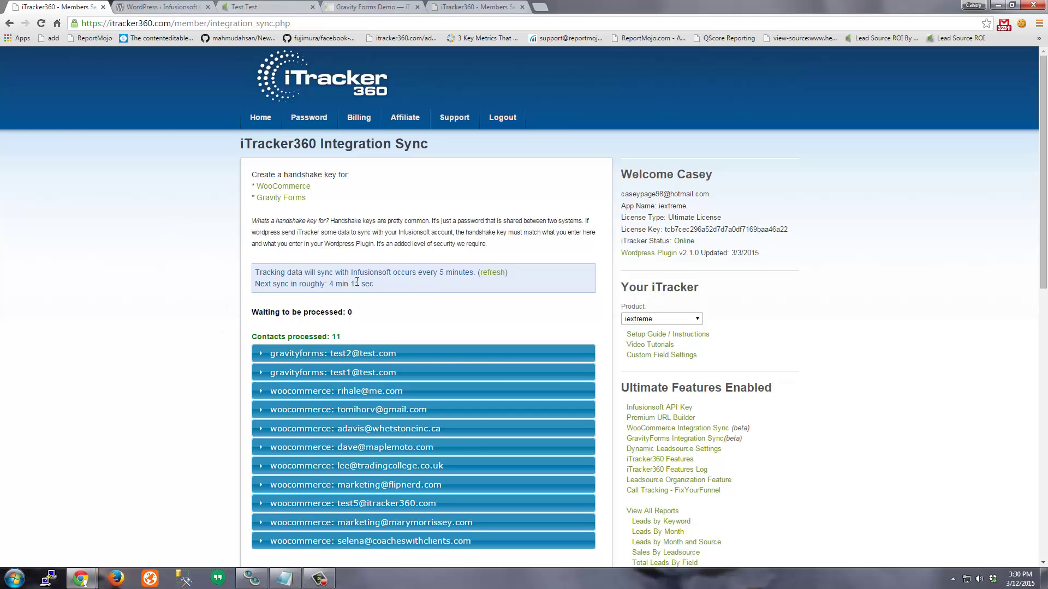